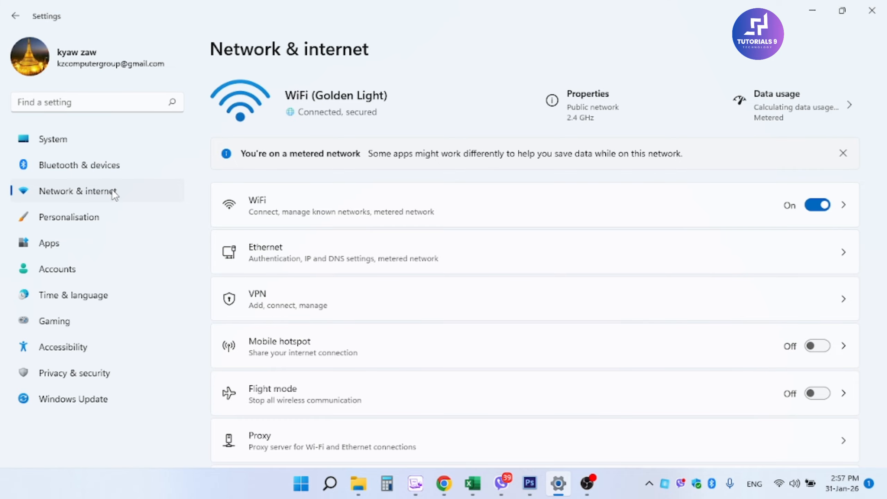
In the WiFi hardware properties, switch the DNS server assignment to Manual and turn on IPv4
click(384, 201)
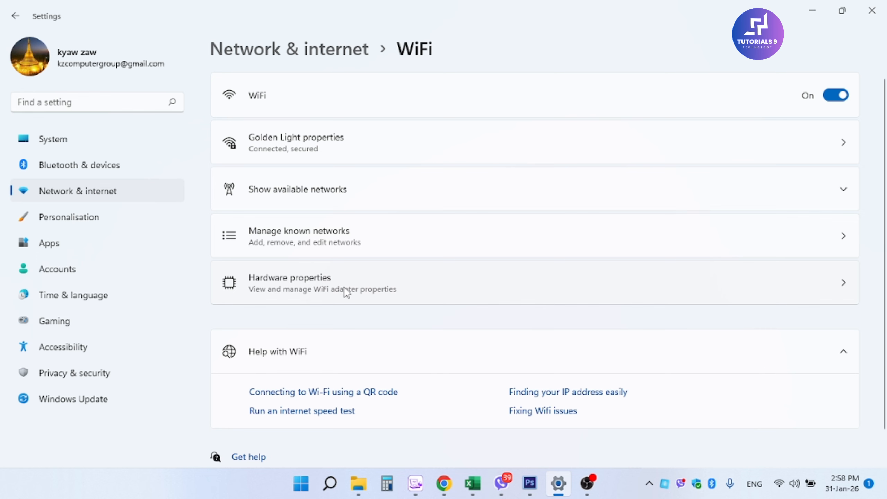
click(388, 287)
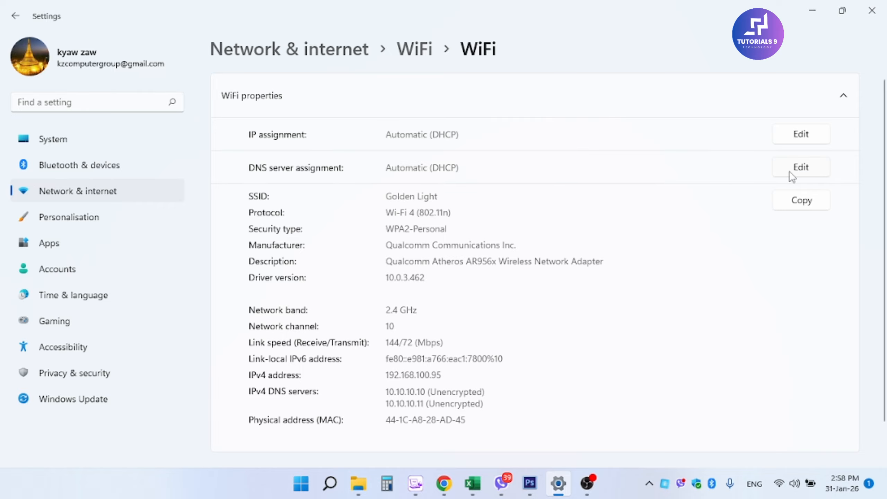
click(801, 166)
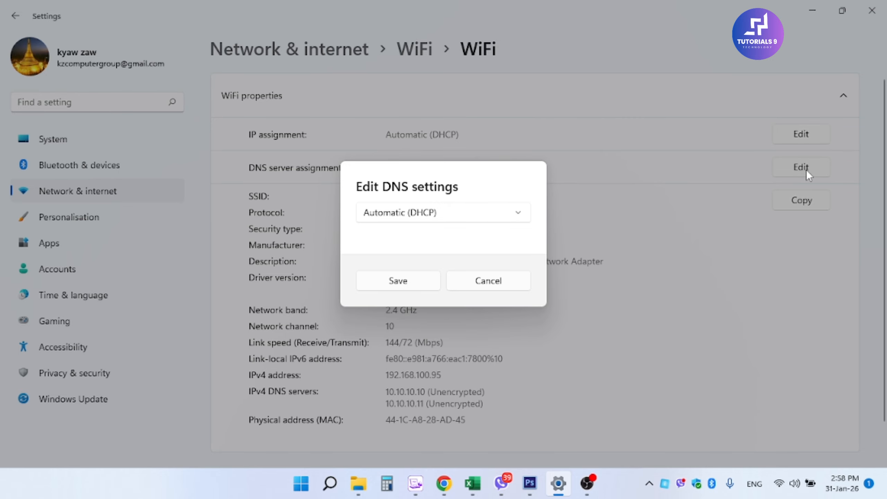
click(464, 215)
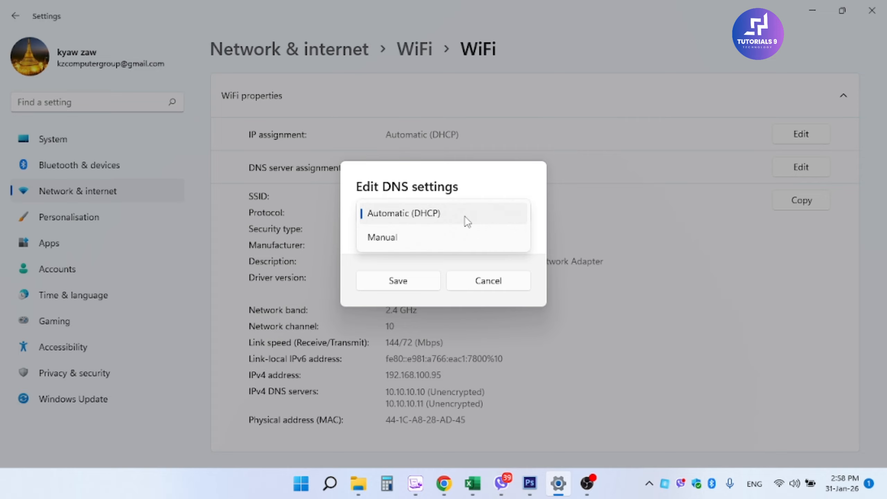
click(405, 241)
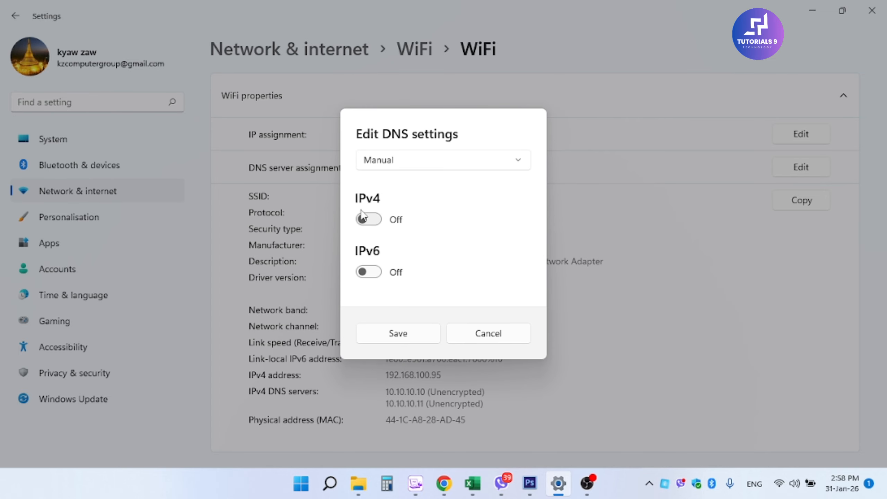
click(377, 219)
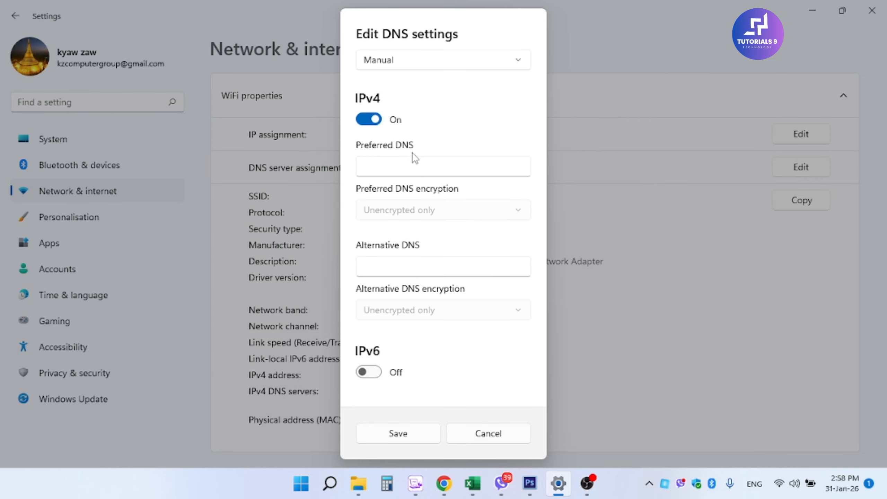
Set the preferred DNS to 1.1.1.1 with encryption set to Encrypted only (DNS over HTTPS)
click(421, 168)
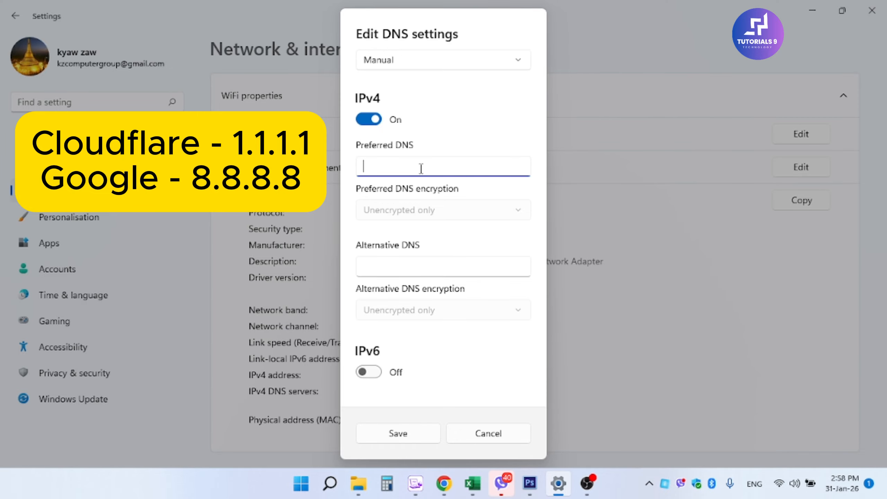
text(1.1.1)
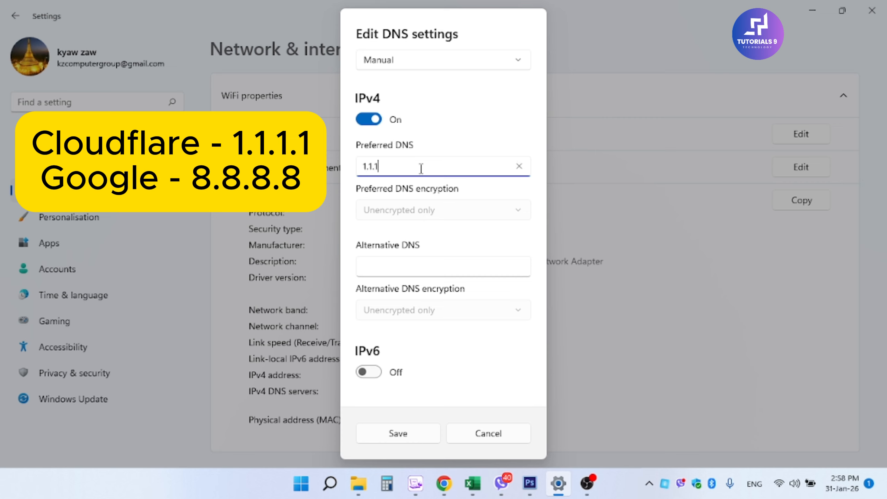
text(.1)
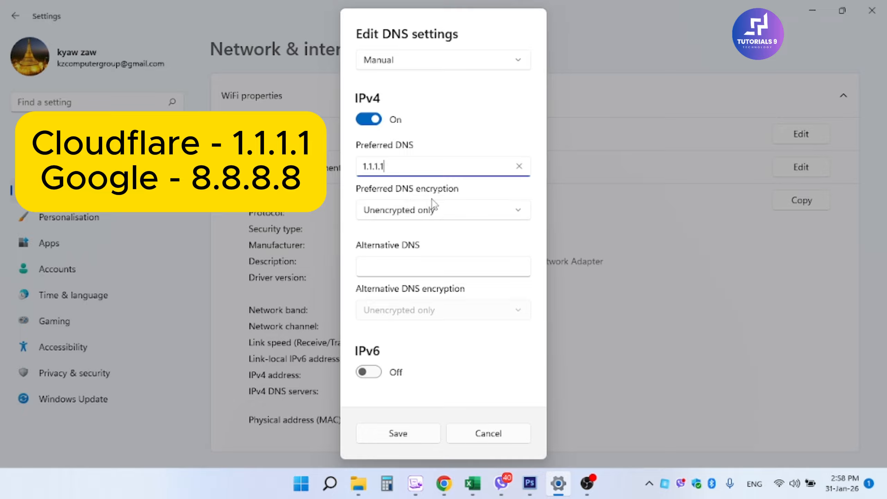
click(433, 216)
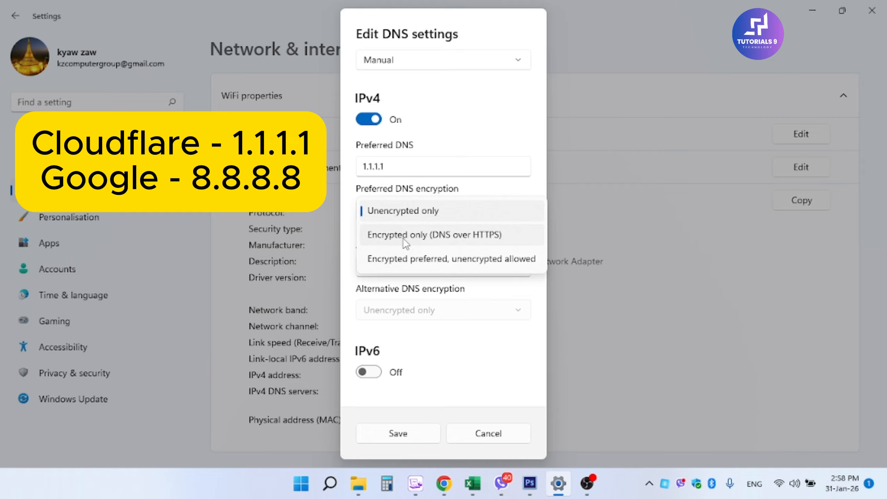
click(455, 240)
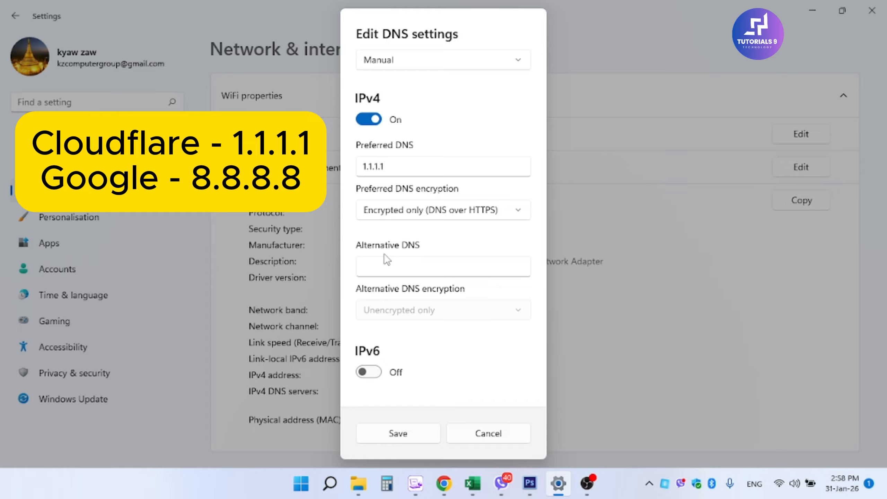
Set the alternative DNS to 1.0.0.1 with Encrypted only (DNS over HTTPS), and save the DNS settings
click(428, 275)
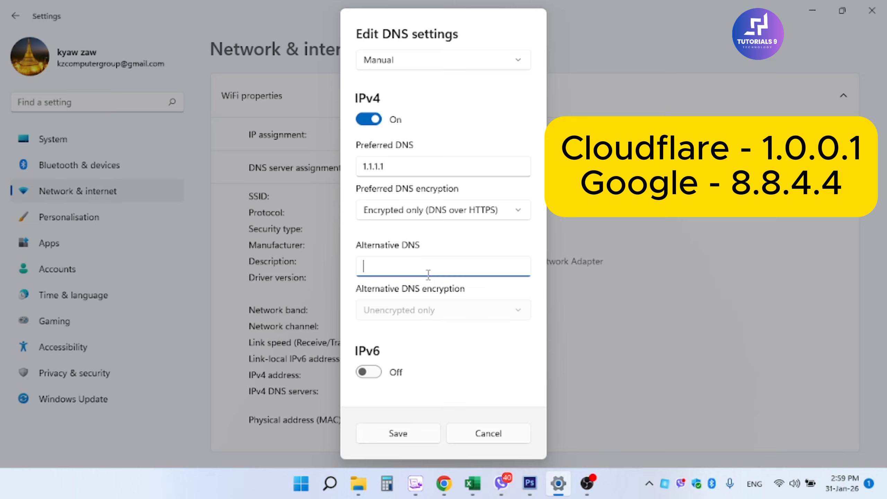
text(1.0.0.1)
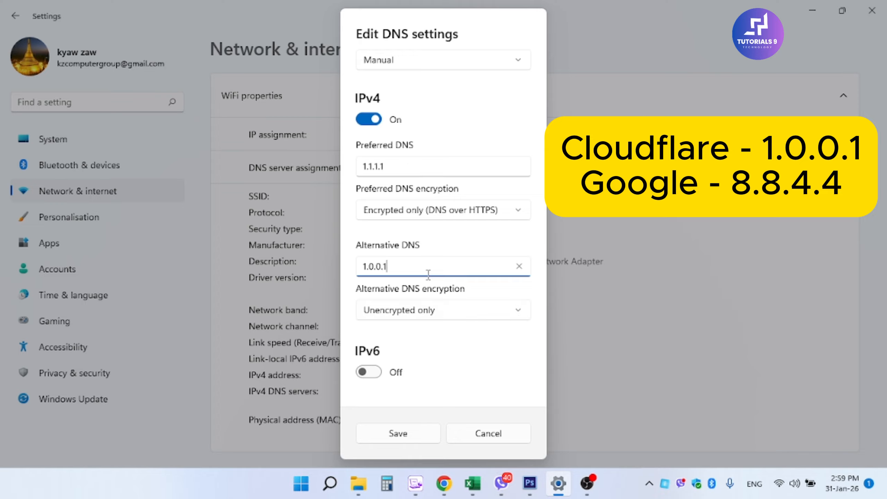
click(426, 312)
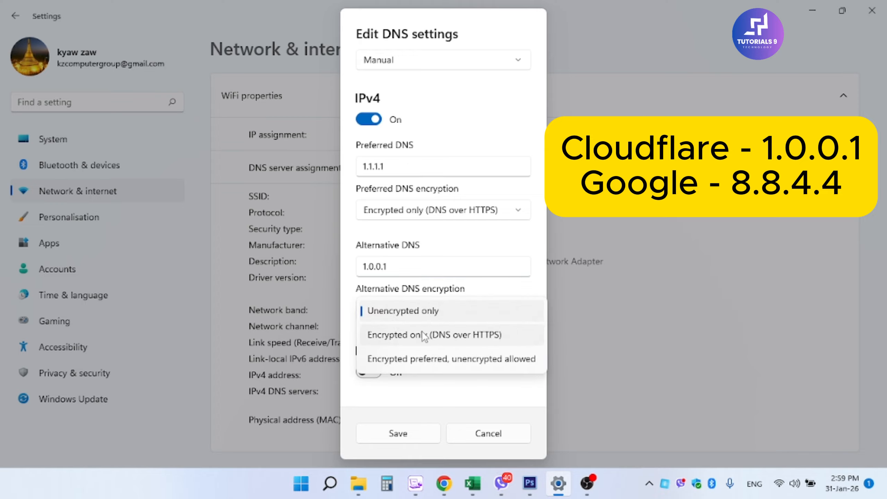
click(458, 339)
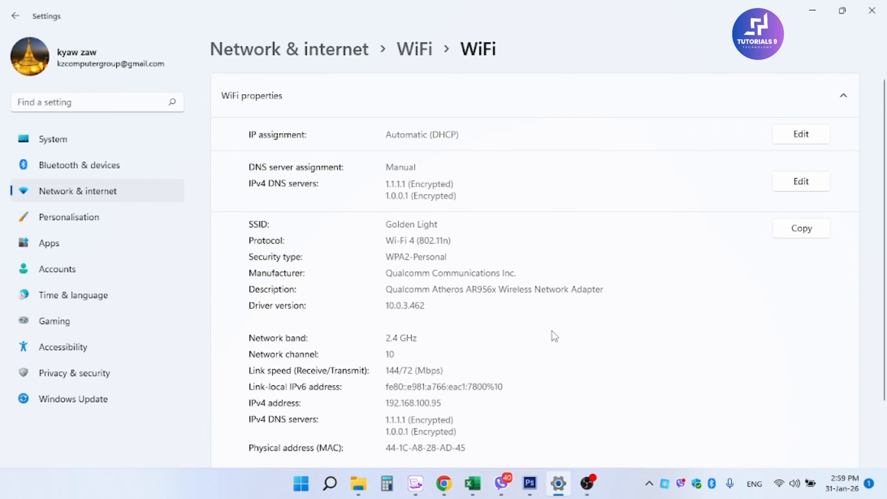
Turn off downloads from other PCs in the Delivery Optimisation settings of Windows Update
click(97, 401)
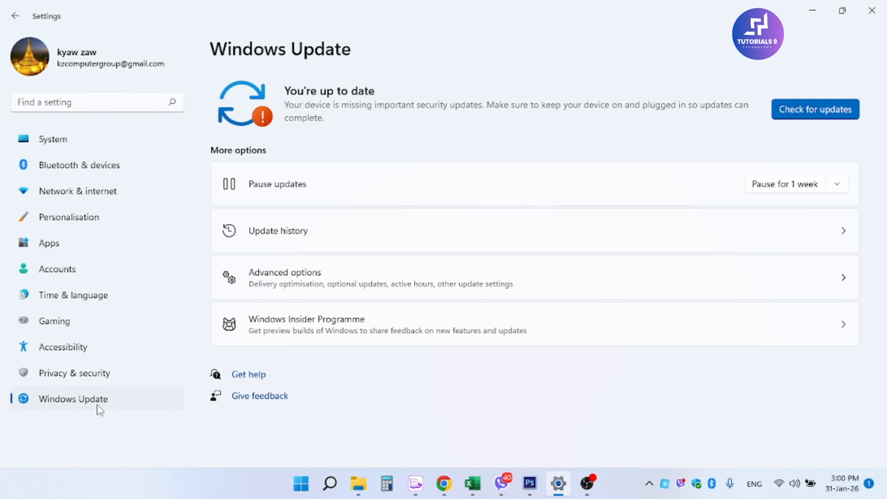
click(481, 279)
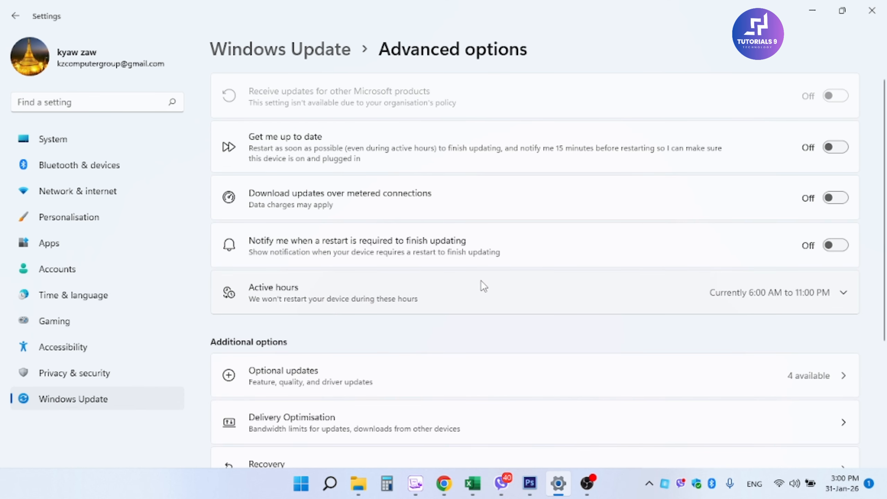
scroll(481, 281, down, 2)
scroll(341, 349, down, 3)
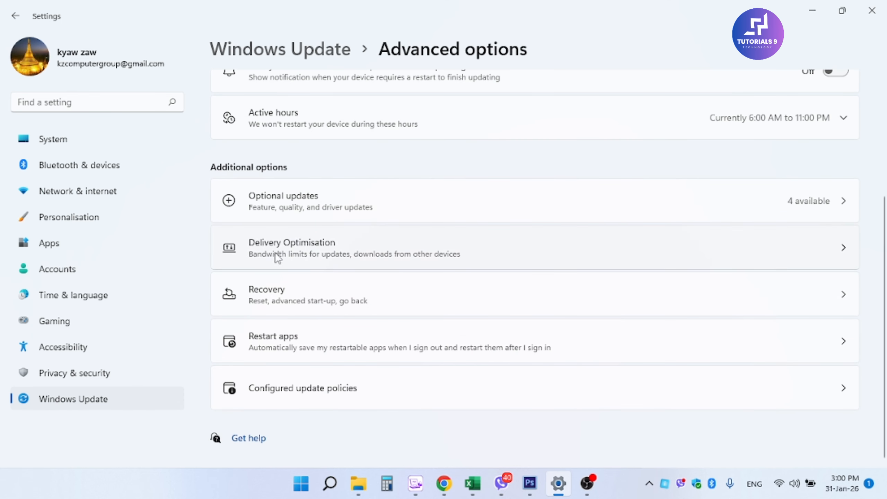
click(400, 256)
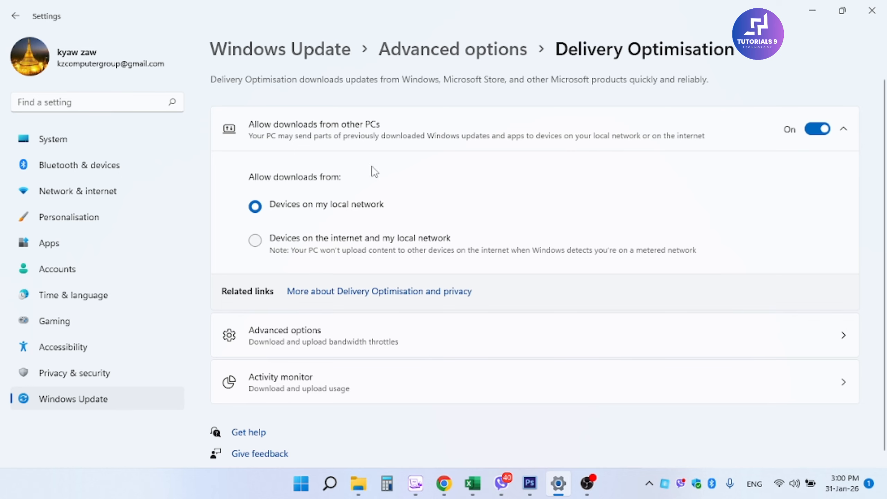
click(829, 133)
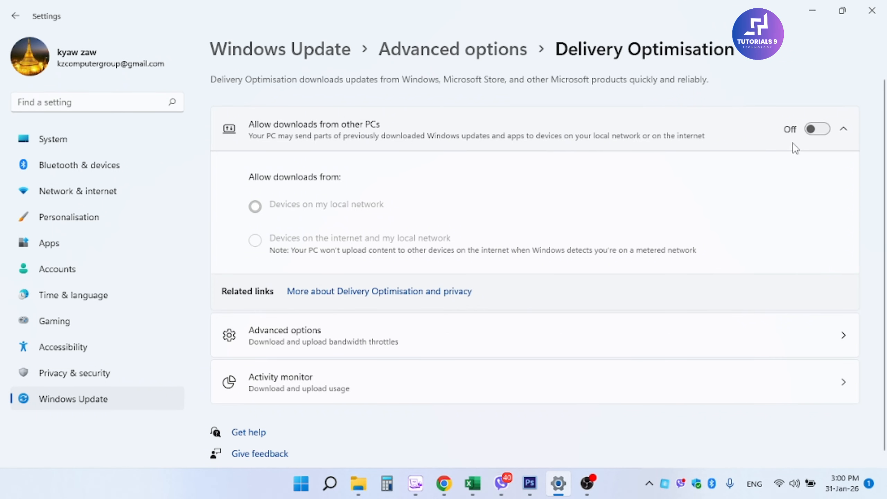
Turn off the metered connection setting in the properties of the connected Golden Light WiFi network
click(112, 191)
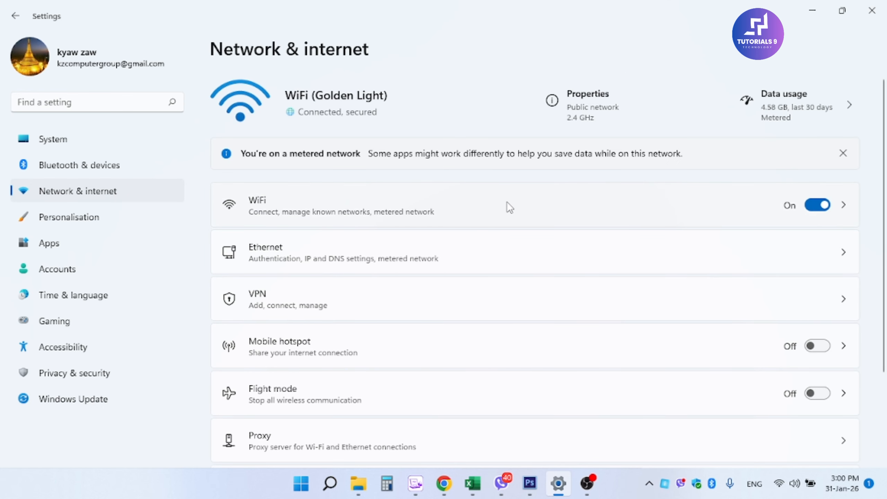
click(578, 208)
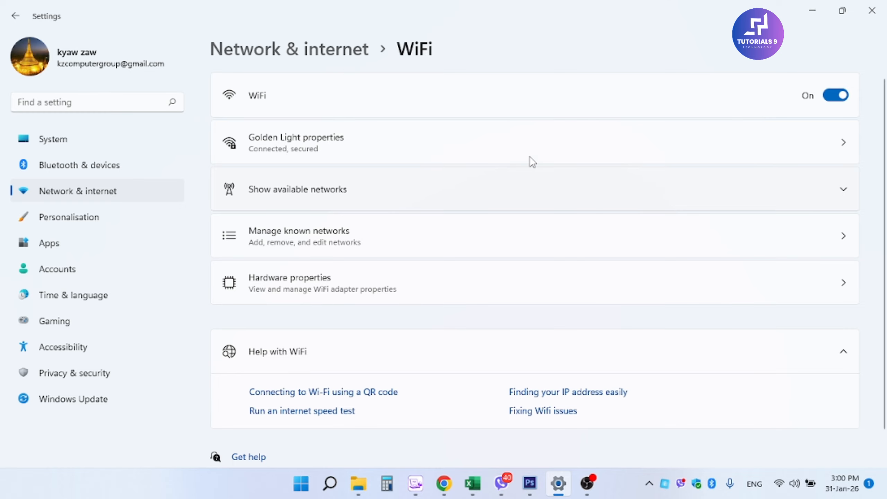
click(640, 147)
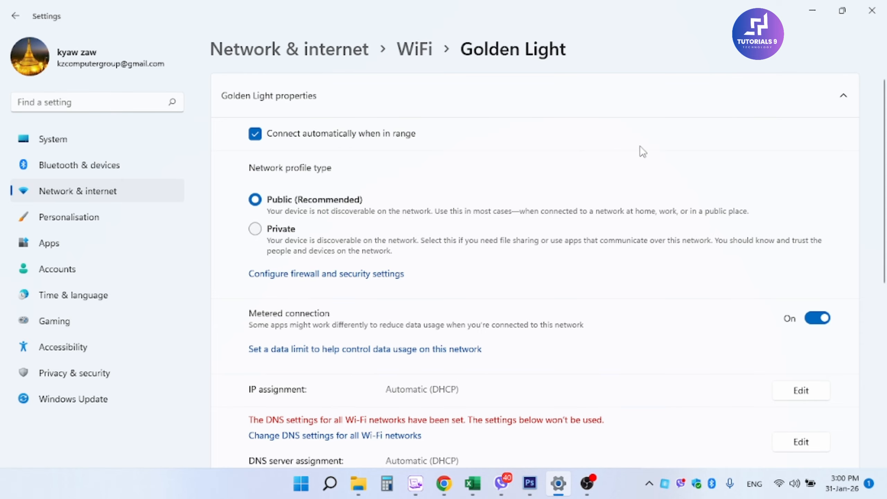
scroll(640, 147, down, 2)
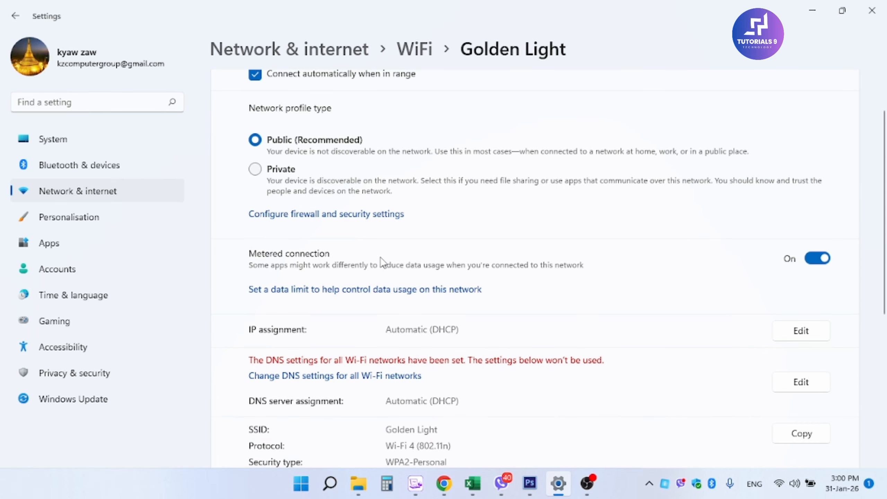
click(828, 262)
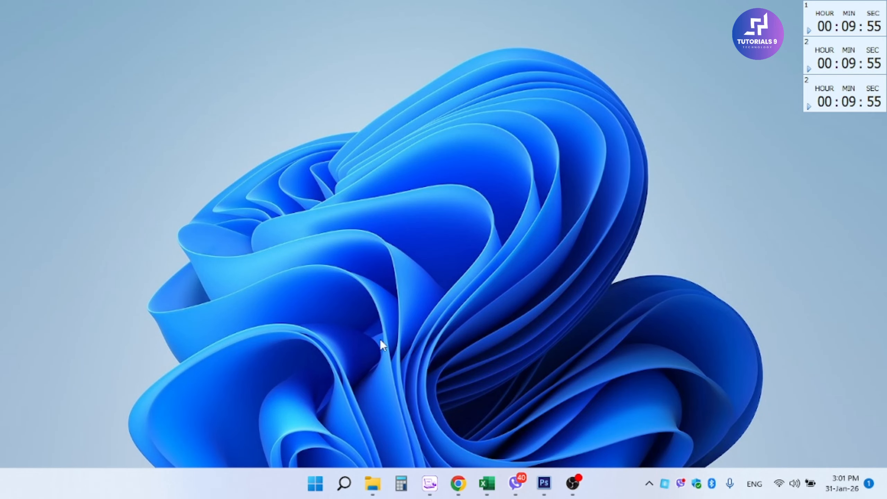
In Device Manager, run an automatic driver search to update the Qualcomm Atheros AR956x Wireless Network Adapter
right_click(316, 488)
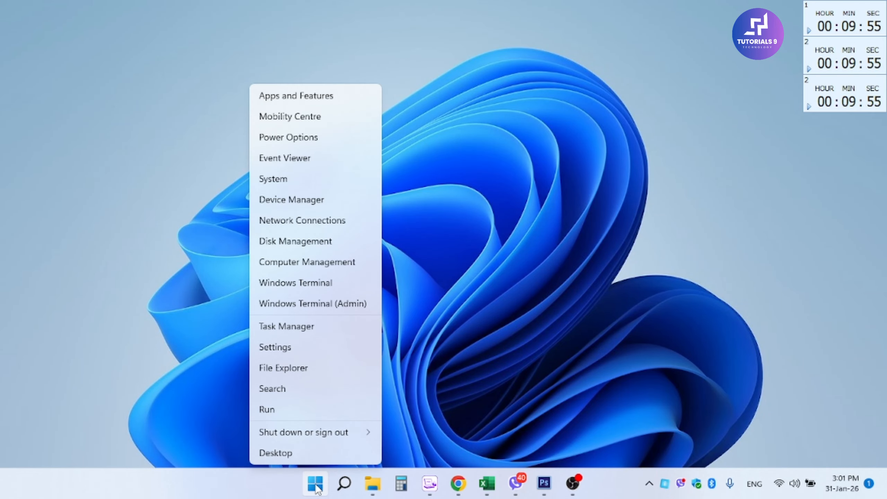
click(318, 204)
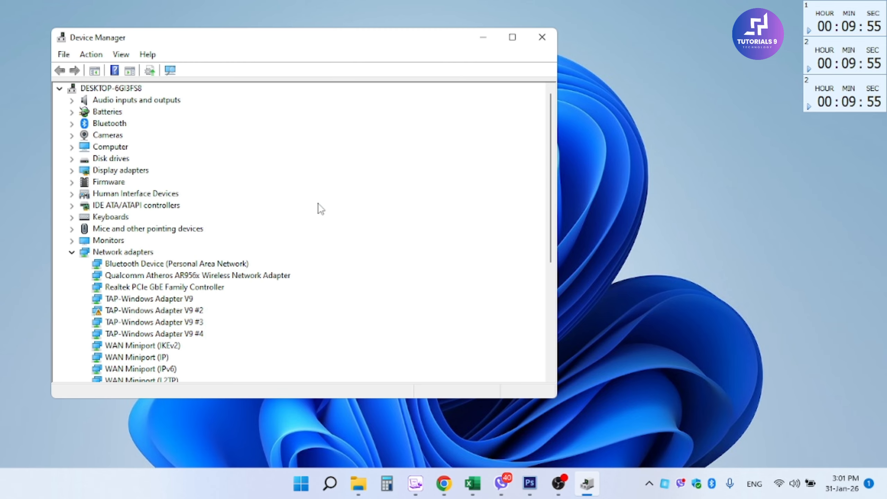
click(73, 253)
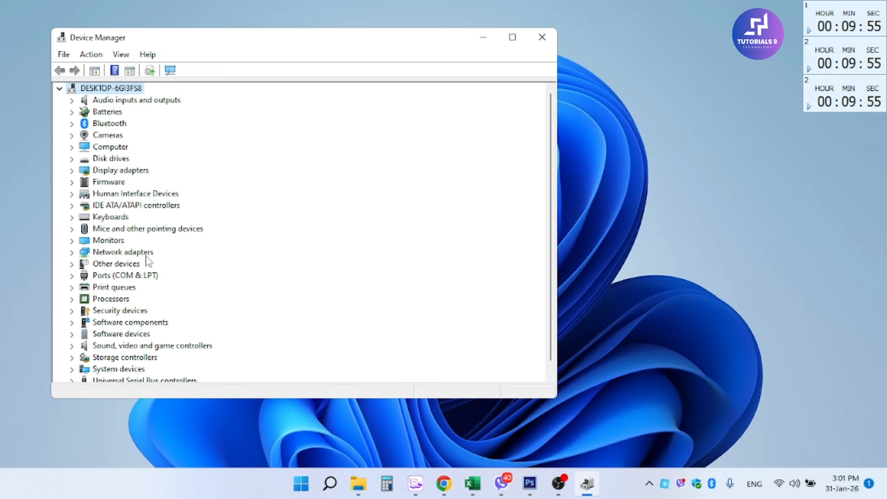
click(71, 253)
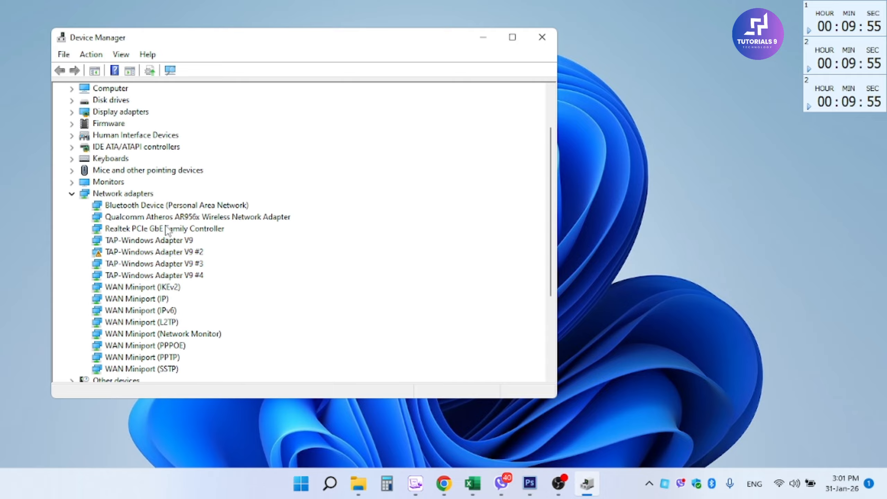
click(265, 220)
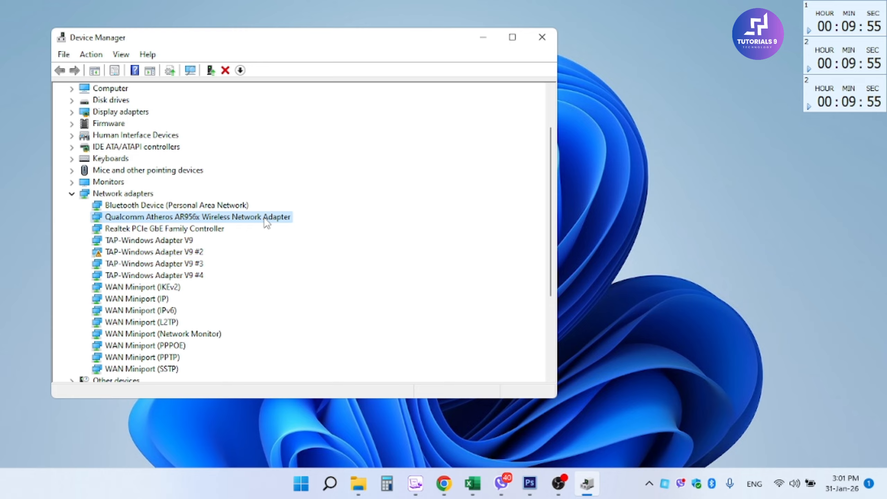
right_click(266, 223)
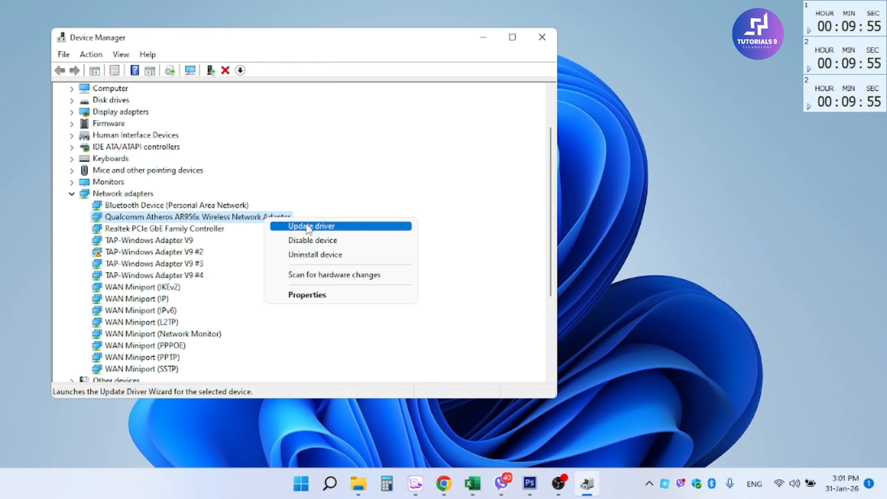
click(354, 225)
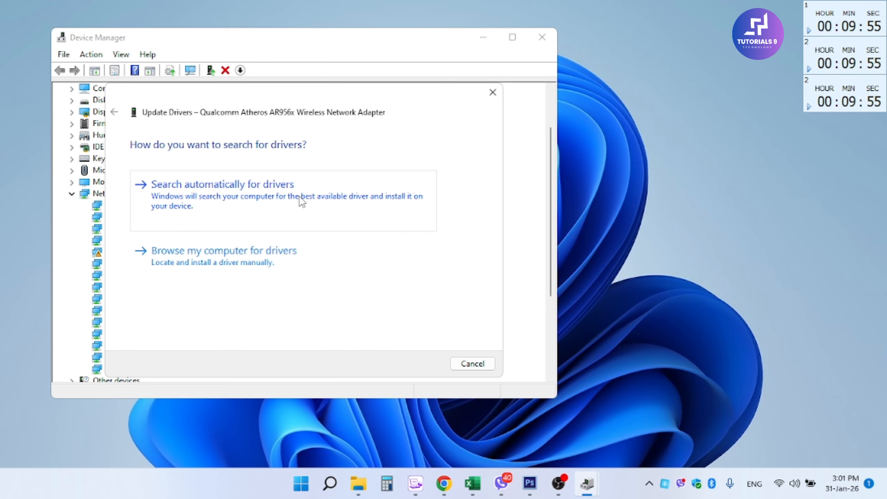
click(376, 198)
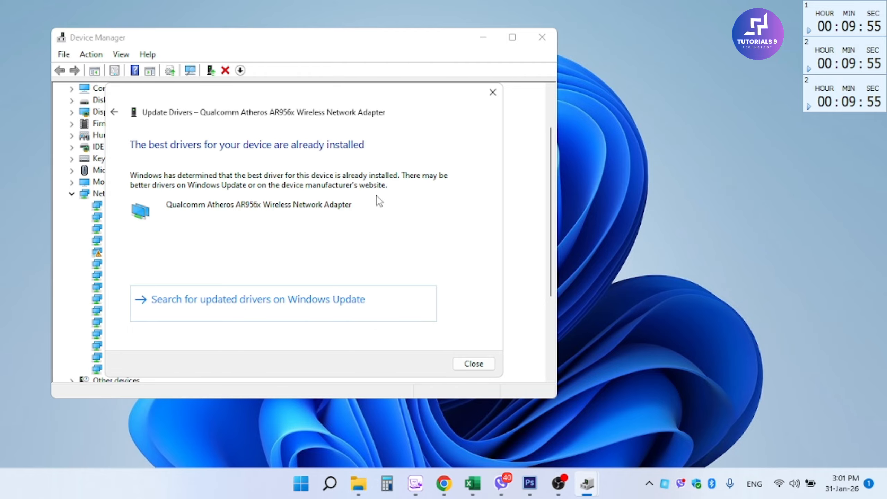